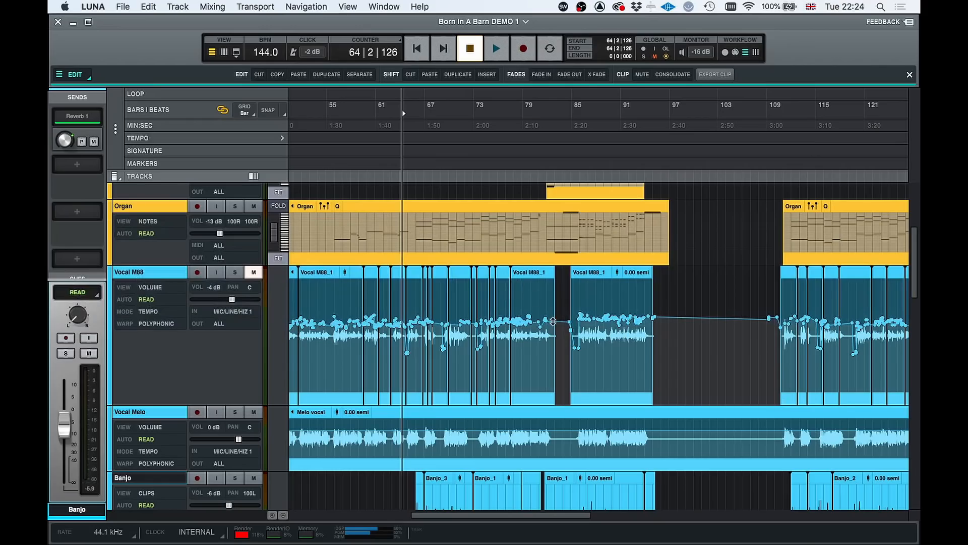
# Switch from the timeline to the mixer and show the Inserts section alongside the Tape section
pyautogui.scroll(-3, 553, 321)
pyautogui.hscroll(-4, 553, 321)
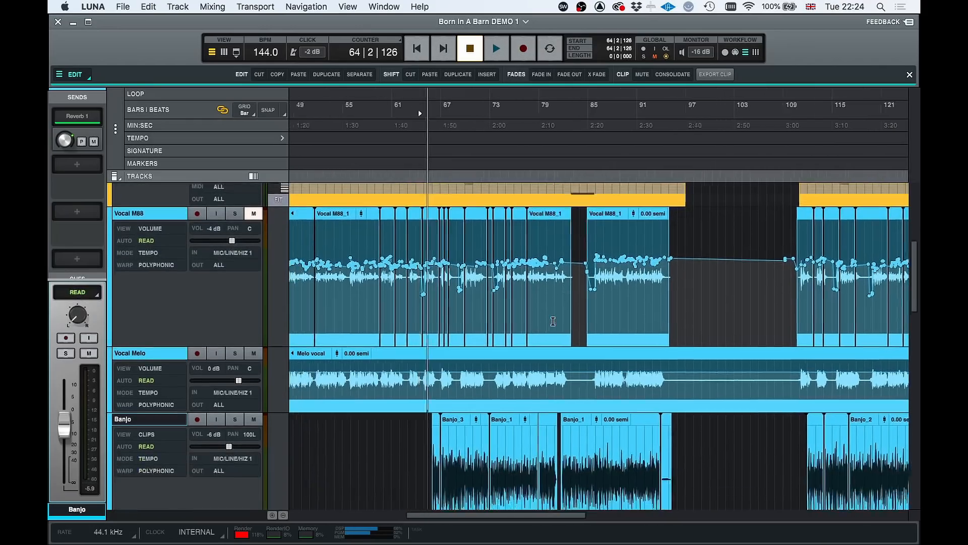
pyautogui.press('super+equal')
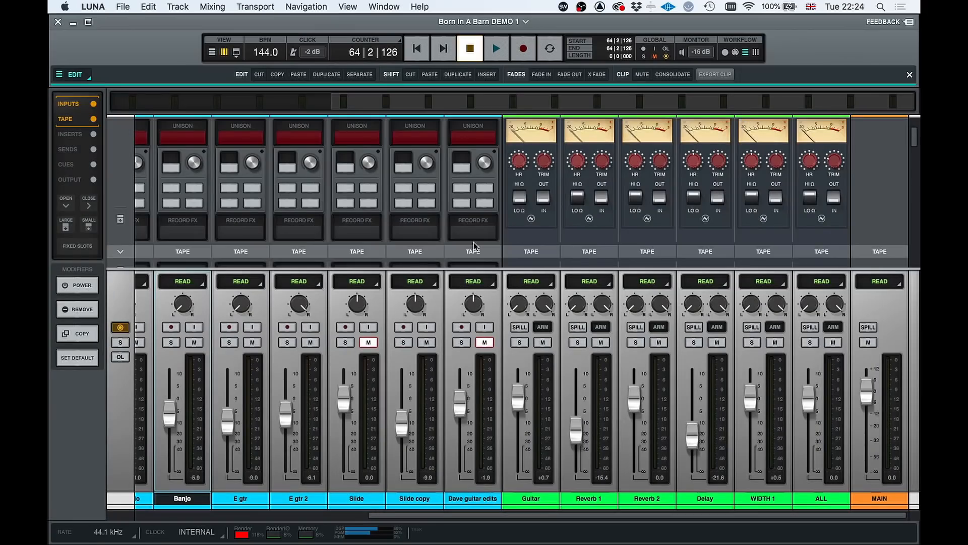
pyautogui.scroll(3, 474, 244)
pyautogui.scroll(-3, 473, 247)
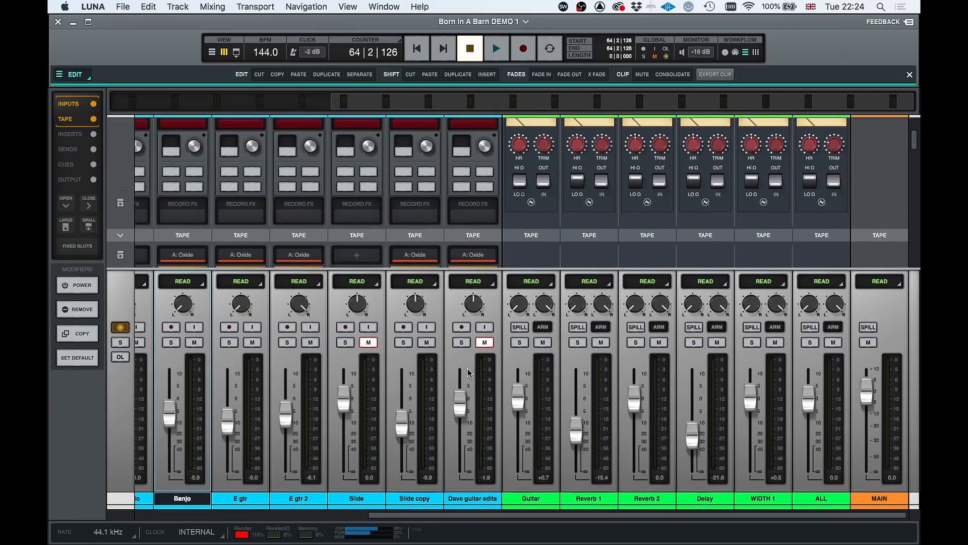
pyautogui.hscroll(-4, 466, 370)
pyautogui.hscroll(4, 468, 373)
pyautogui.scroll(-4, 261, 242)
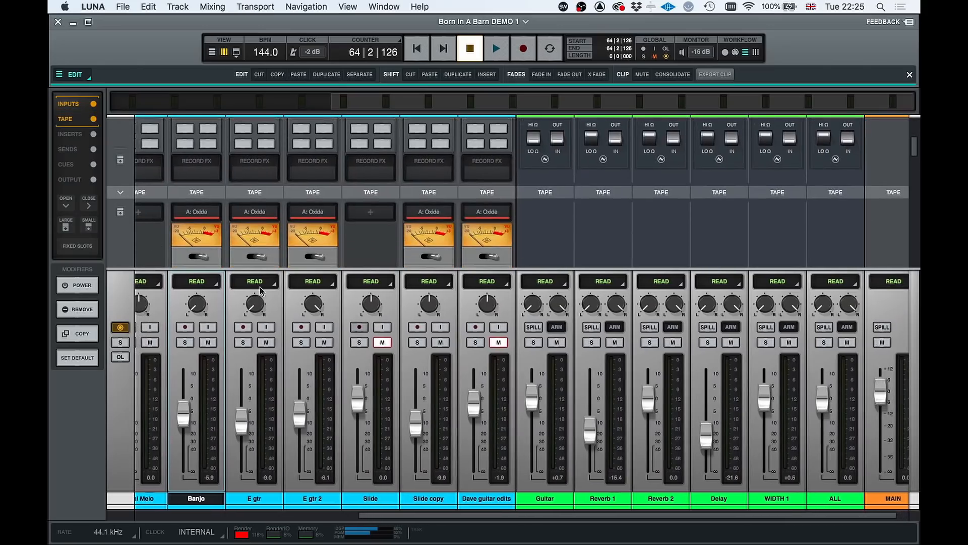
pyautogui.click(70, 133)
pyautogui.hscroll(-2, 310, 278)
pyautogui.click(384, 7)
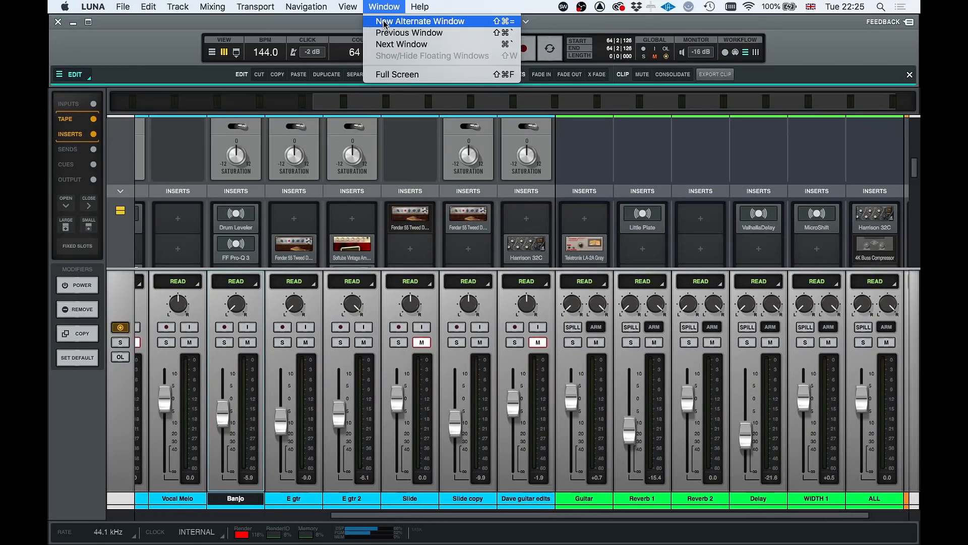
pyautogui.click(383, 4)
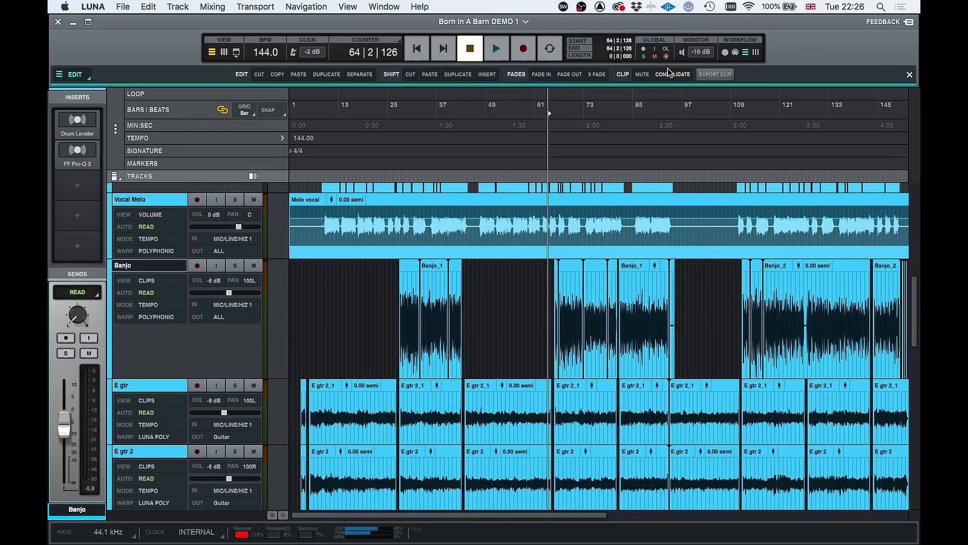
# Switch the workflow toolbar from the edit tools to the MIDI tools
pyautogui.click(735, 53)
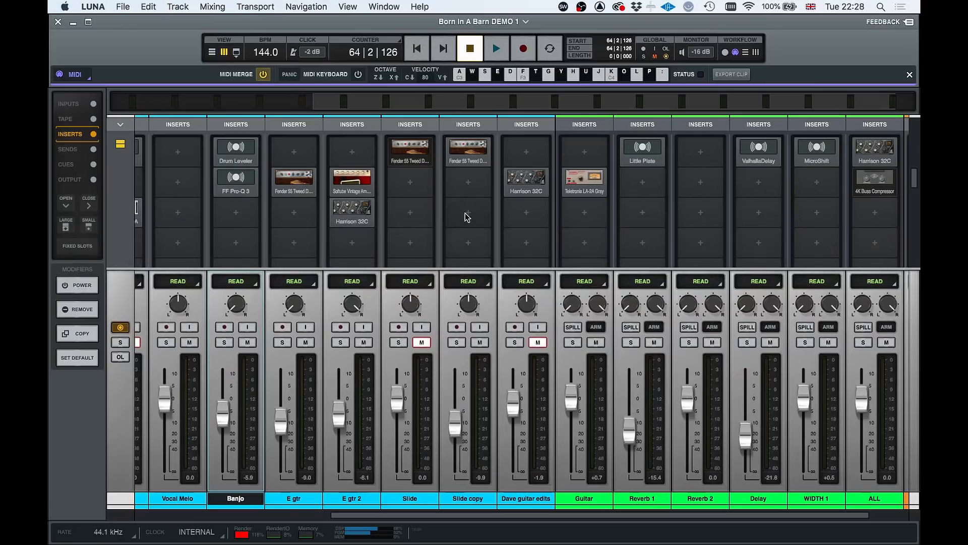
# Search the plug-ins for "Softube" in the third insert slot of Slide copy, collapse the Softube group and clear the search
pyautogui.click(467, 217)
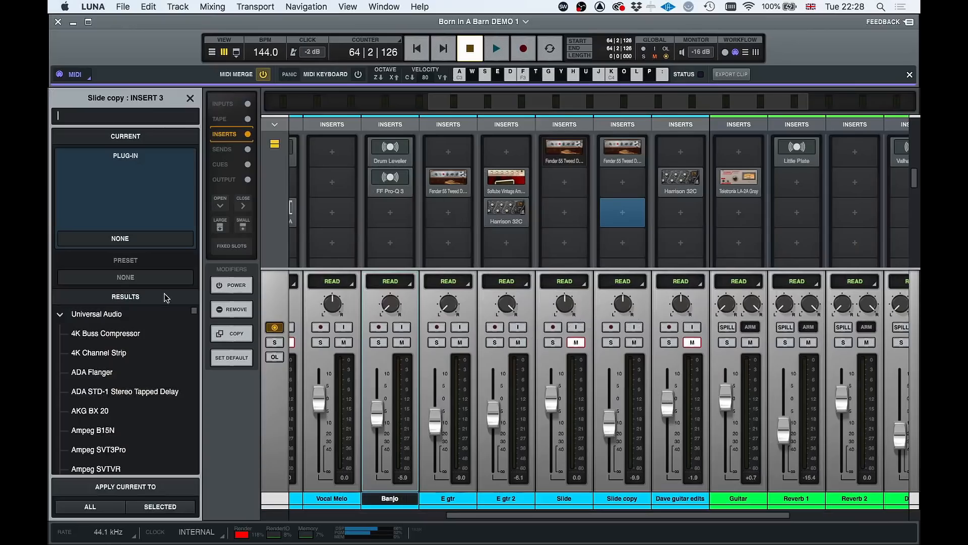
pyautogui.write('Softube')
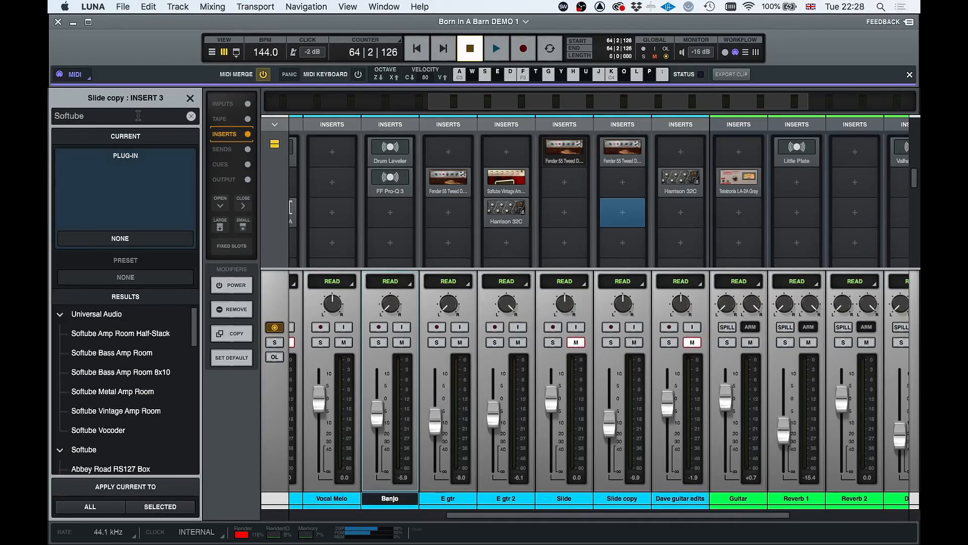
pyautogui.click(61, 451)
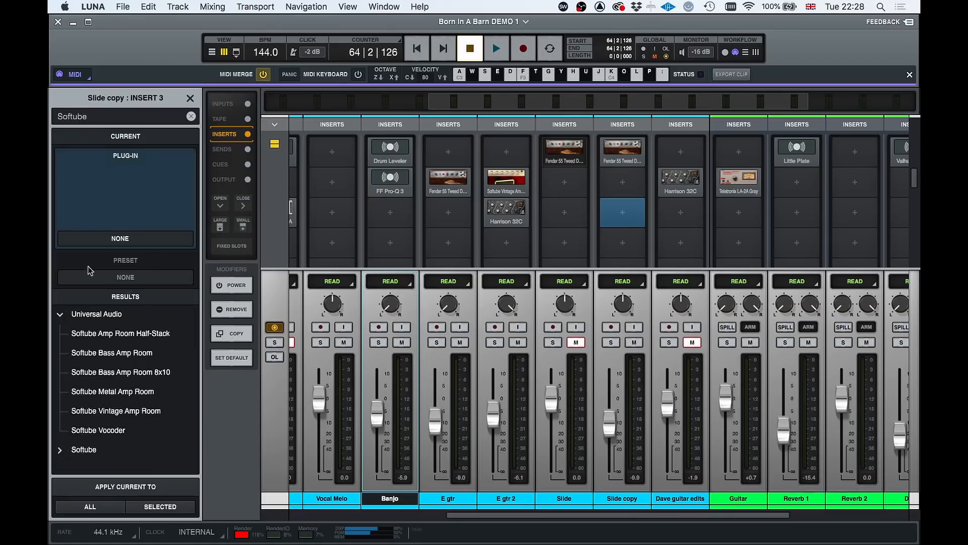
pyautogui.click(190, 116)
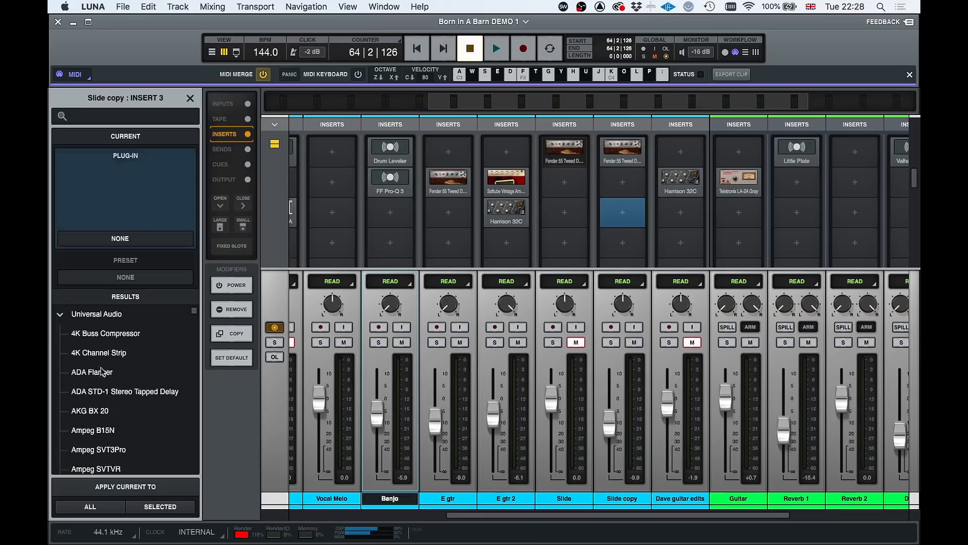
# Collapse the first five manufacturer groups in the plug-in list, starting with Universal Audio and accusonus
pyautogui.click(60, 316)
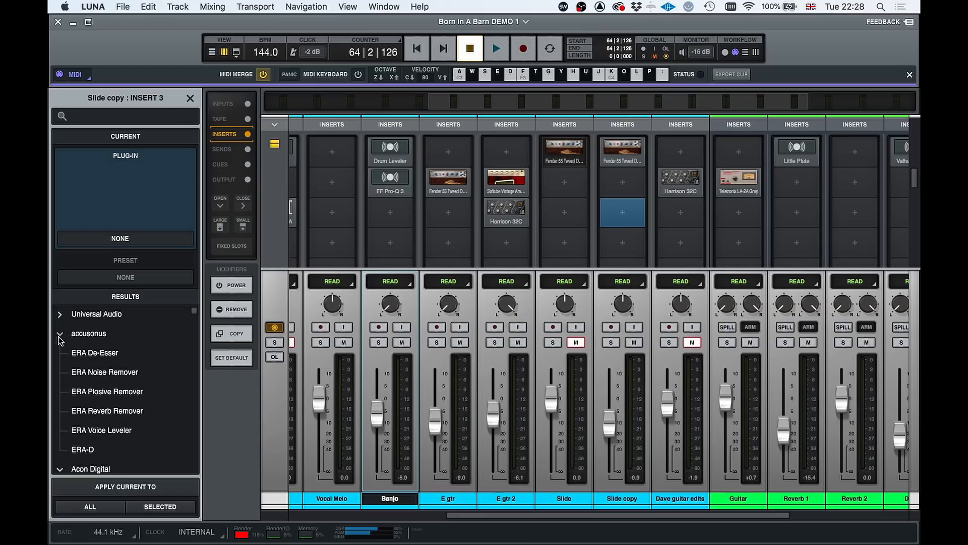
pyautogui.click(60, 335)
pyautogui.click(60, 353)
pyautogui.click(60, 373)
pyautogui.click(61, 393)
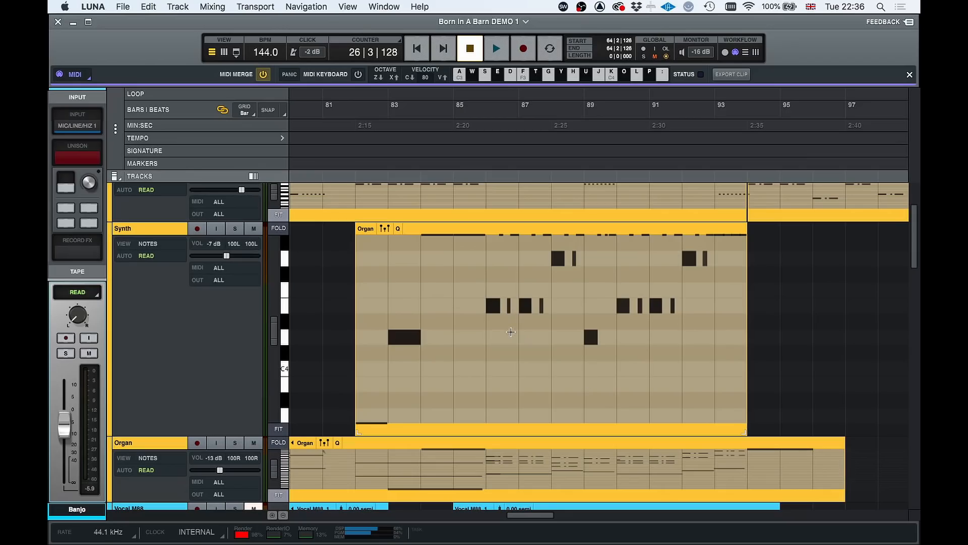
# Add a short note at bar 84 in the Synth track's Organ clip and lengthen the bar 83 note to about 1.7 bars
pyautogui.click(430, 288)
pyautogui.moveTo(418, 336); pyautogui.dragTo(442, 339)
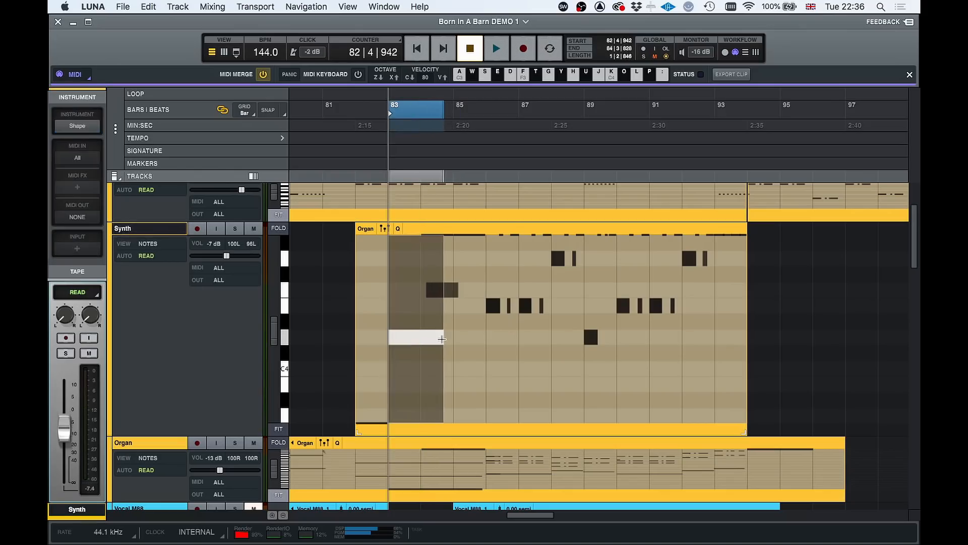
# Delete the note added at bar 84 in the Synth track's Organ clip
pyautogui.click(451, 293)
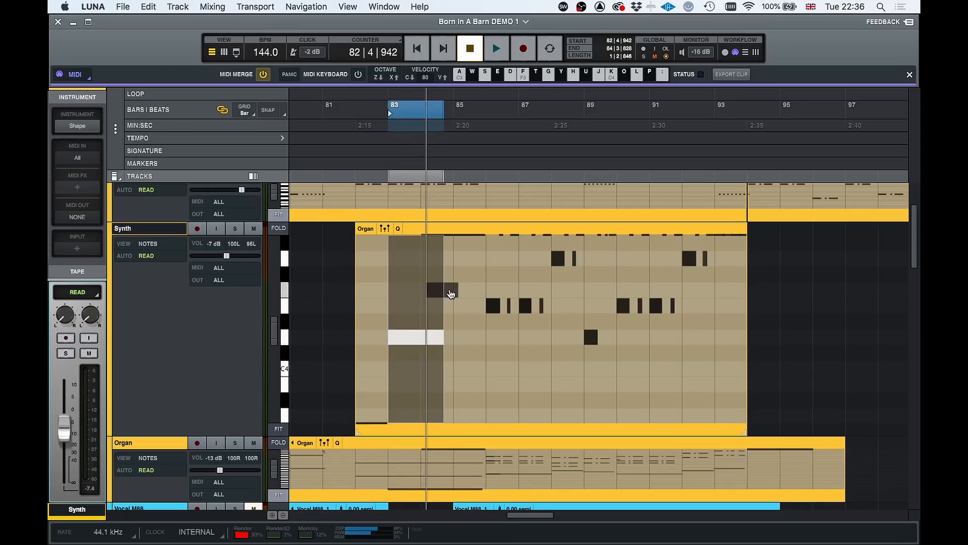
pyautogui.press('Delete')
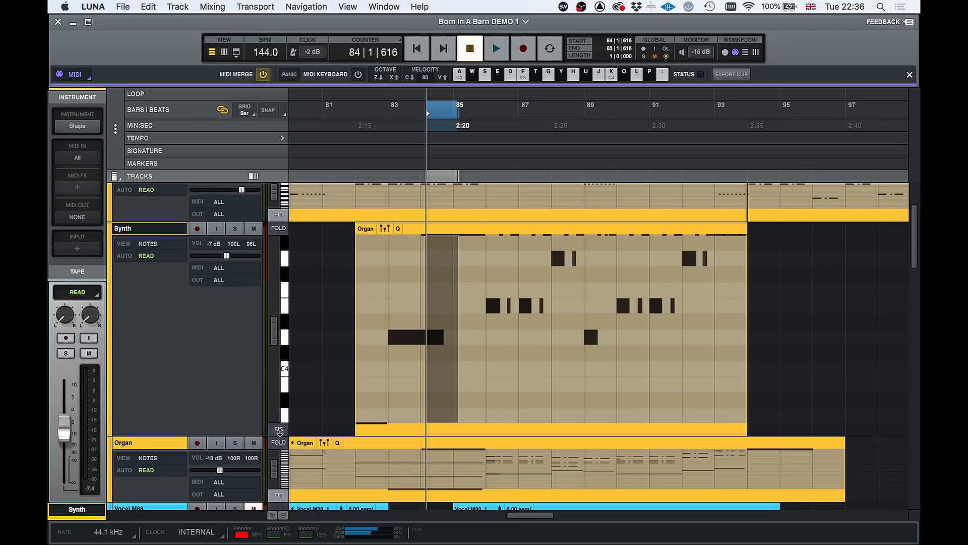
# Toggle Fit on and off for the Synth track's note range and switch its Fold view
pyautogui.click(278, 431)
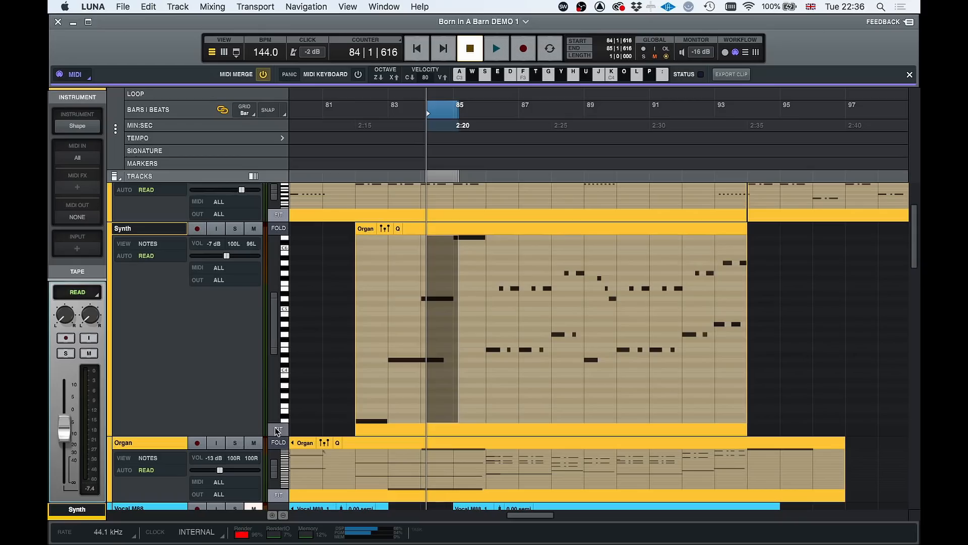
pyautogui.click(278, 430)
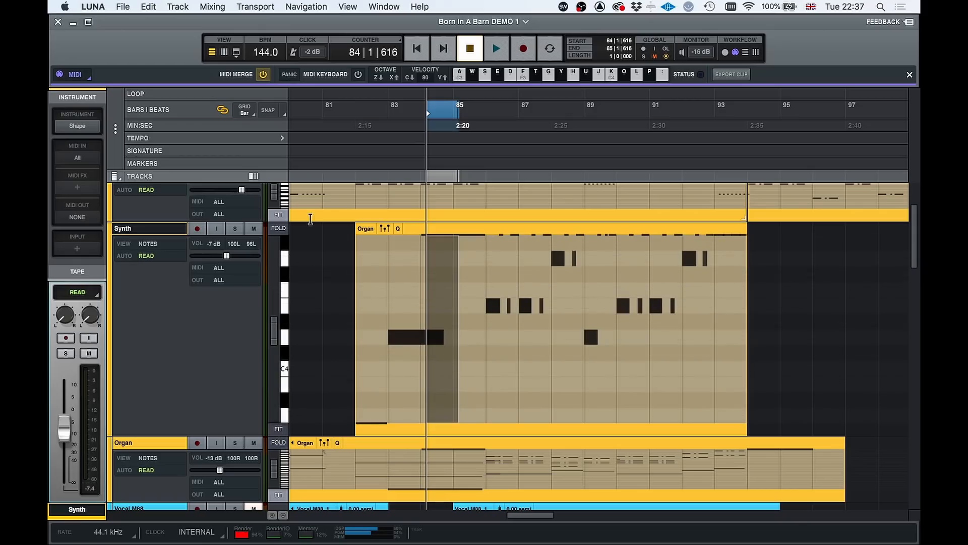
pyautogui.click(278, 228)
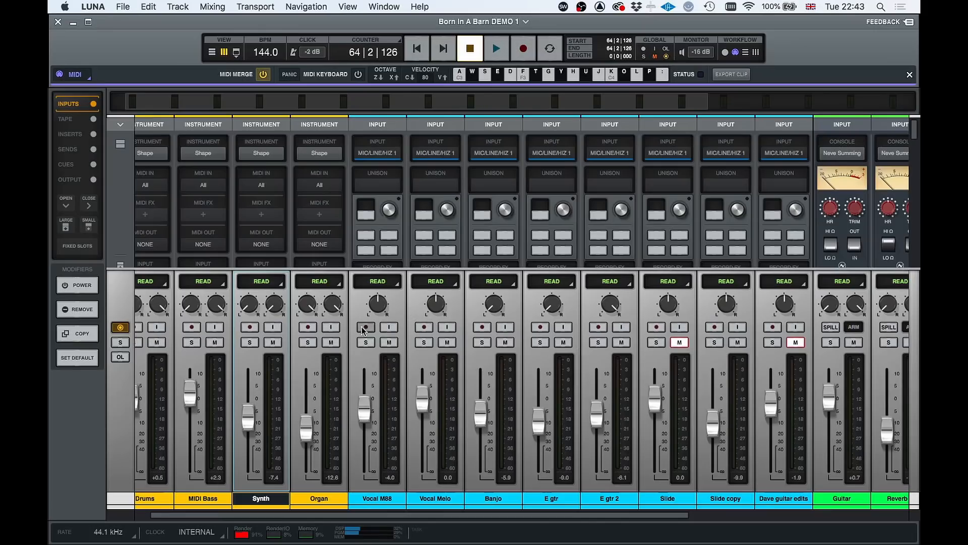
# Arm the Vocal M88 track for recording and load the UAD Neve 1073 preamp in its Unison slot
pyautogui.click(365, 327)
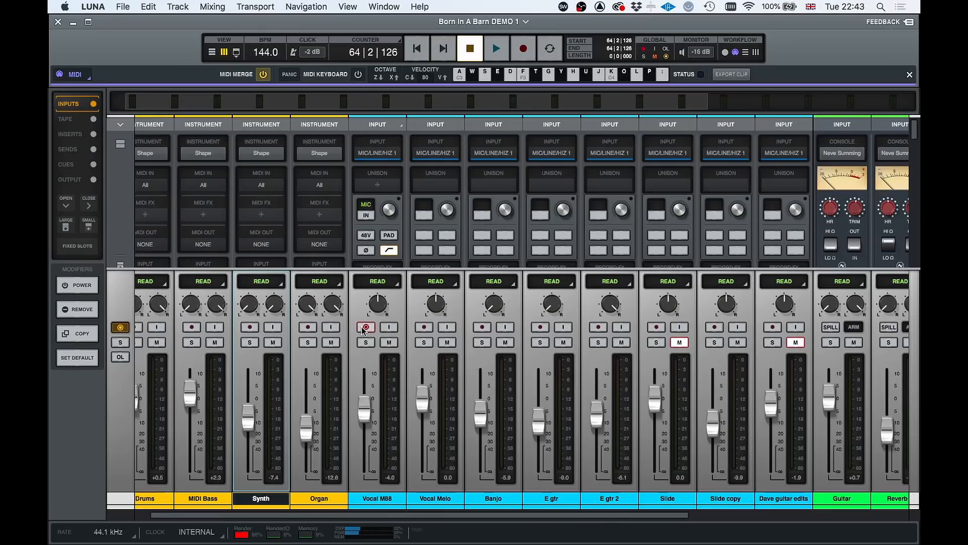
pyautogui.click(378, 185)
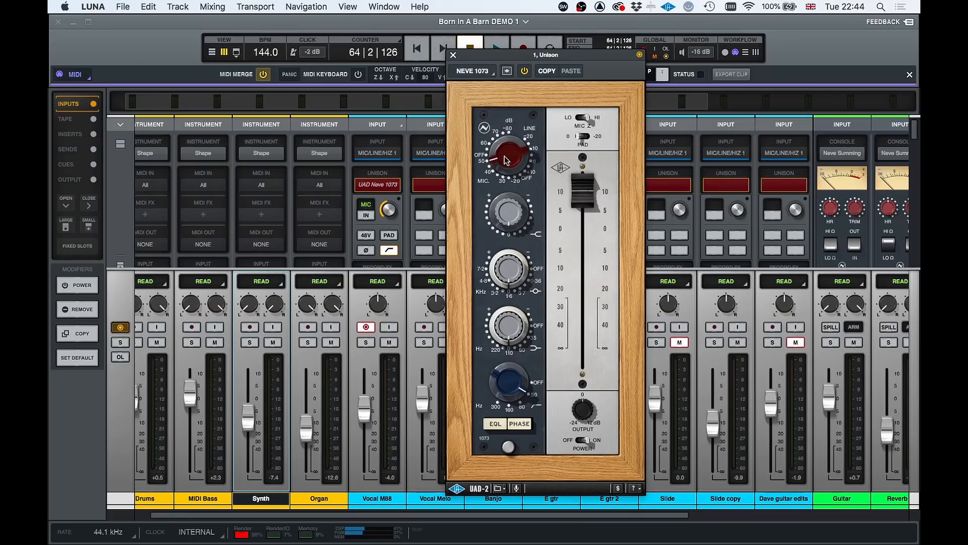
# Lower the Neve 1073's output fader slightly and close the plug-in window
pyautogui.moveTo(582, 192); pyautogui.dragTo(584, 207)
pyautogui.click(453, 54)
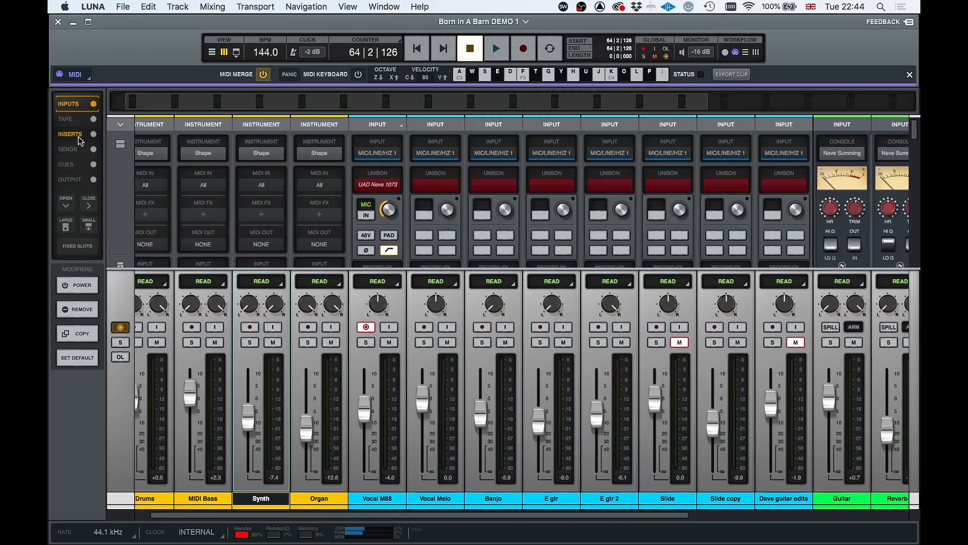
# Show the Inserts and Tape sections in the mixer and start playback
pyautogui.click(78, 135)
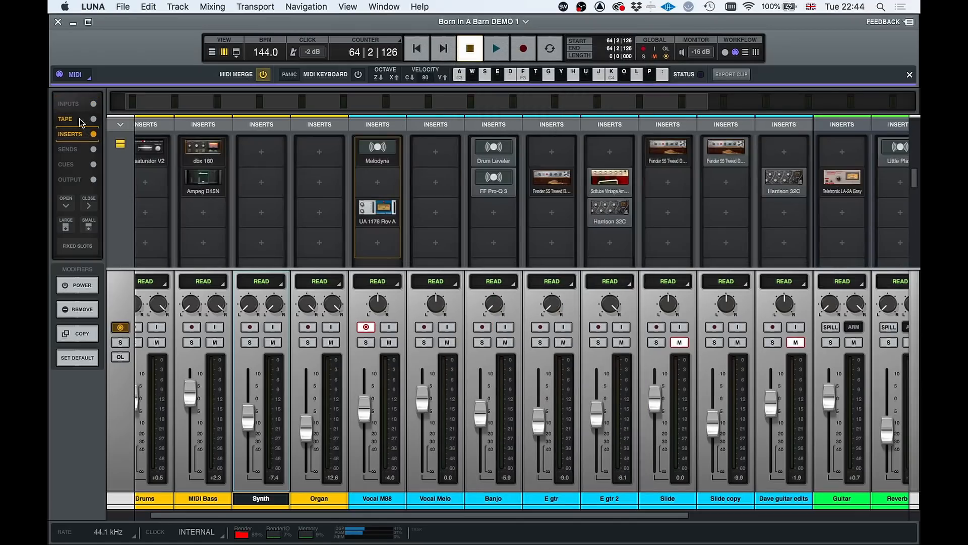
pyautogui.click(81, 121)
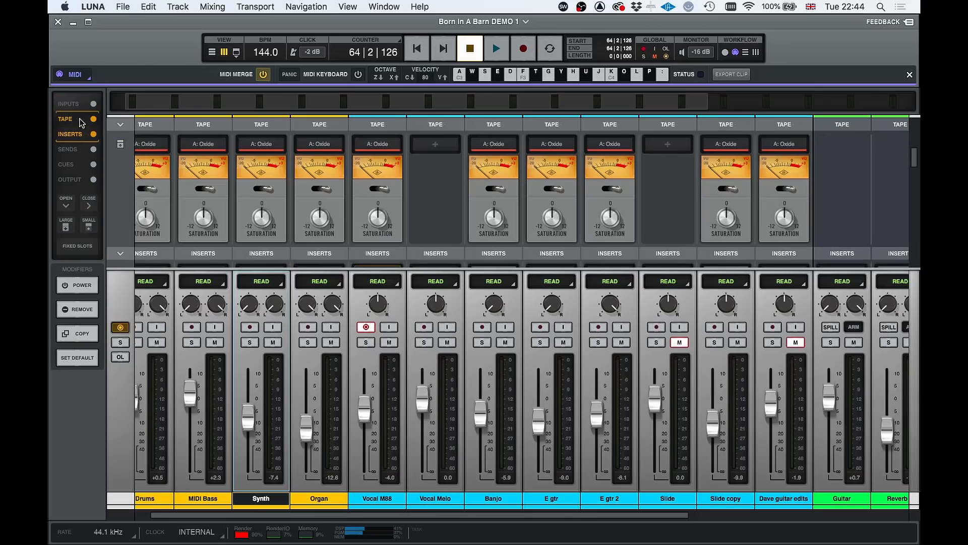
pyautogui.press('space')
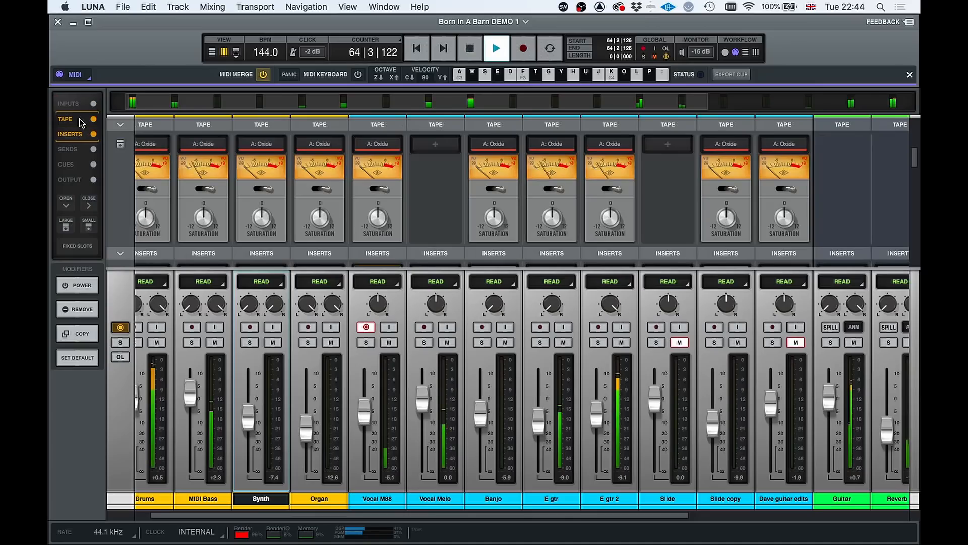